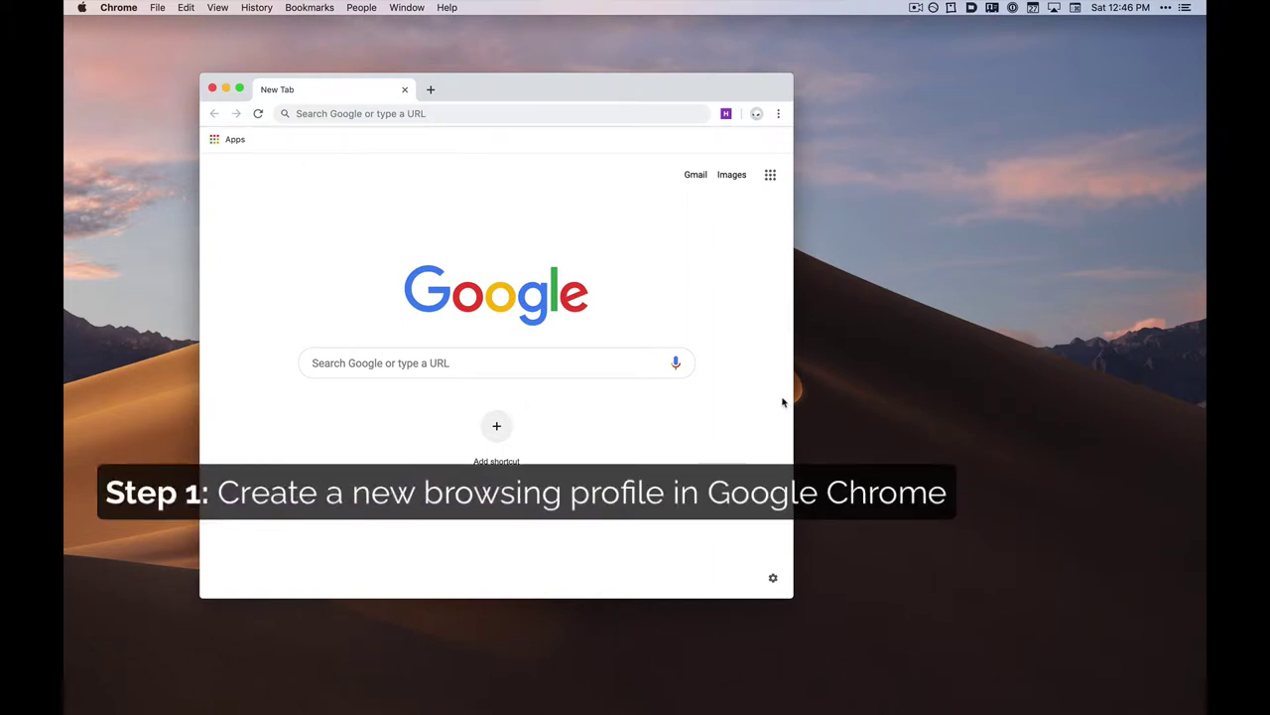
Step: Add a browser profile named TestPerson with the default green avatar, and close the old profile's window
left_click(755, 116)
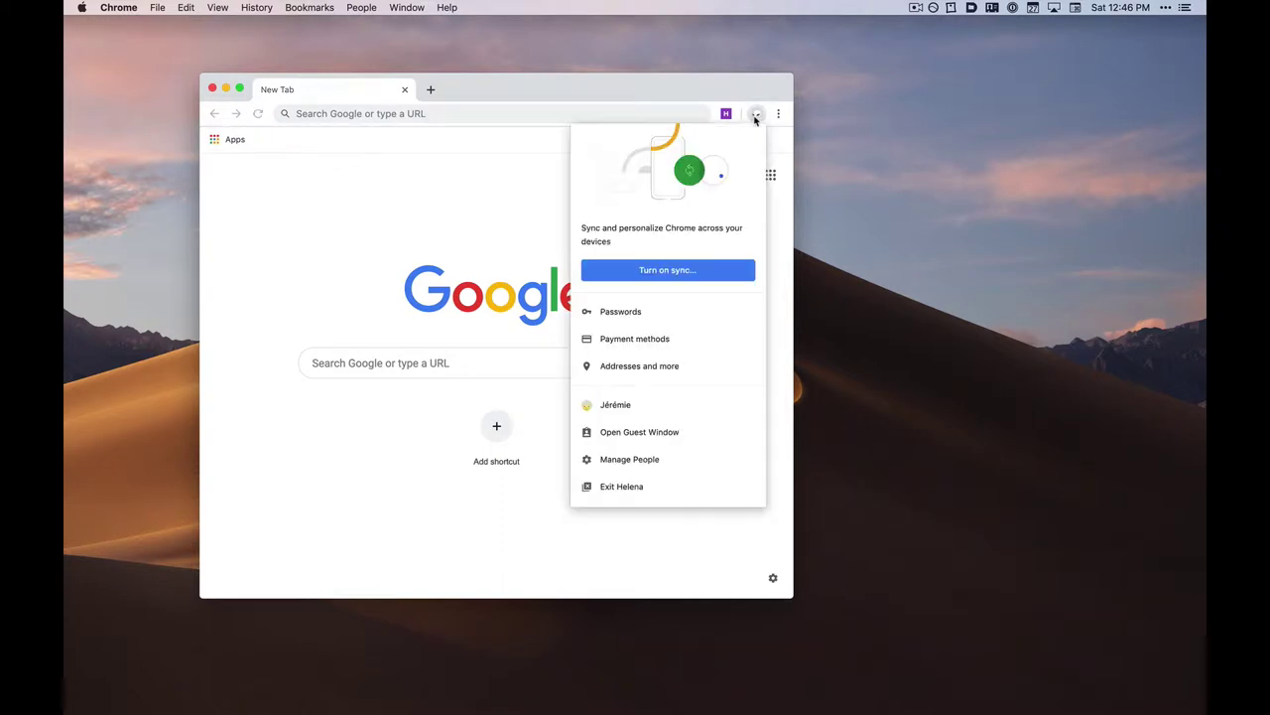
left_click(634, 462)
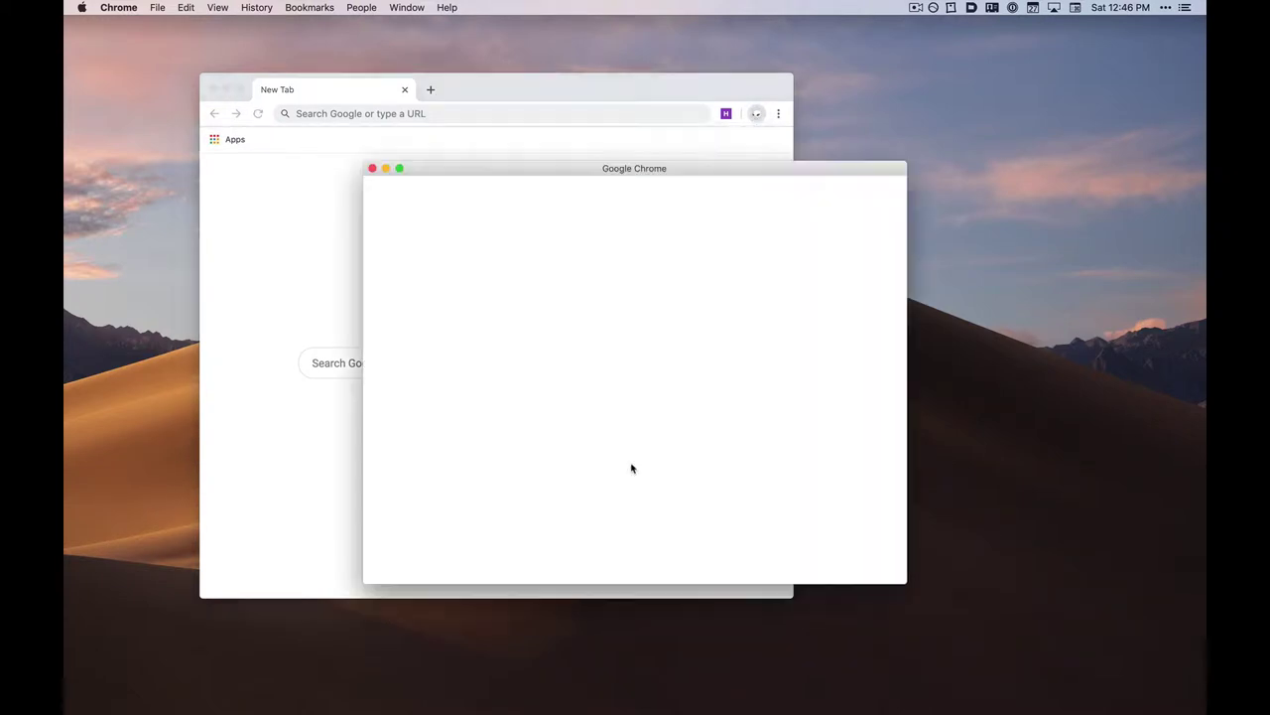
left_click(861, 564)
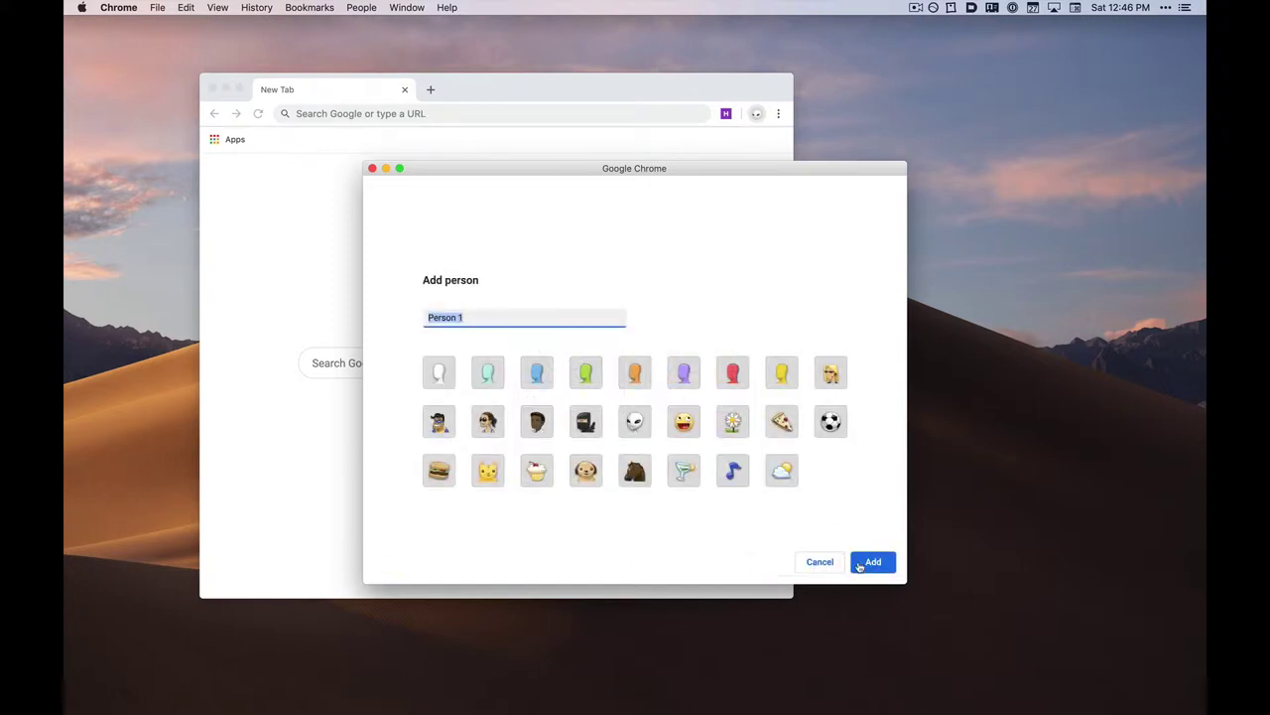
type("Test")
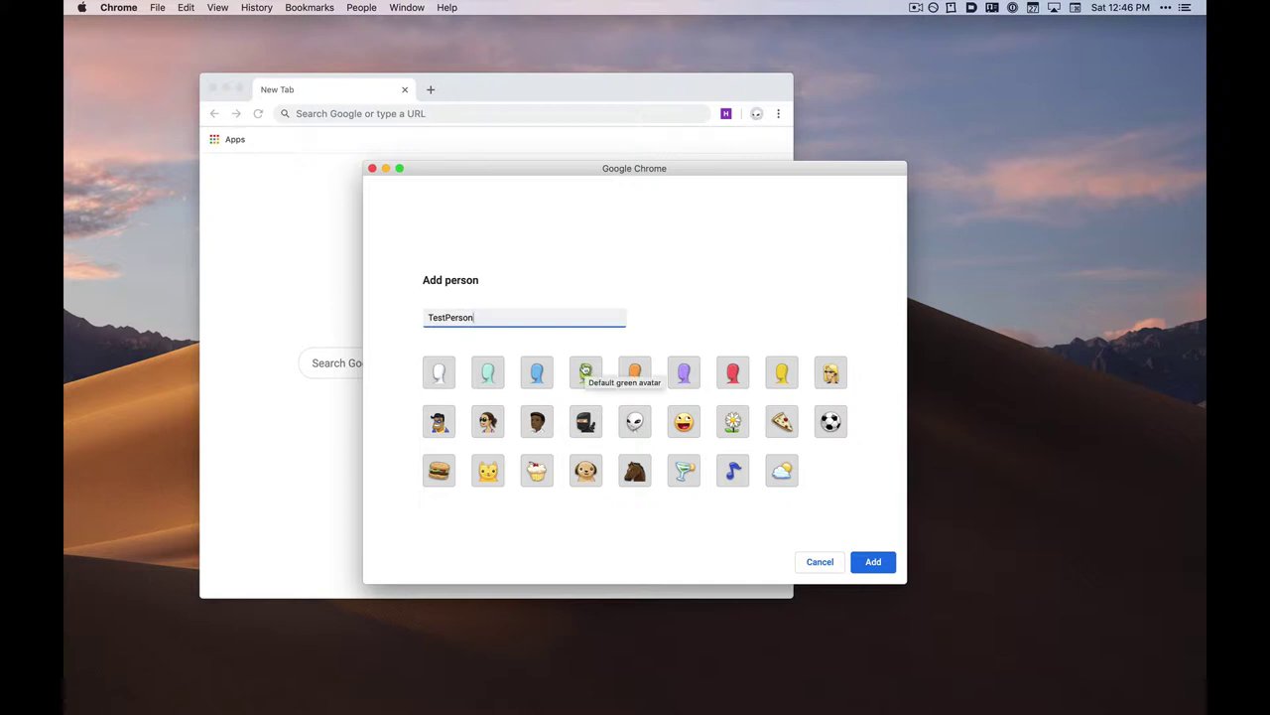
left_click(585, 371)
left_click(873, 562)
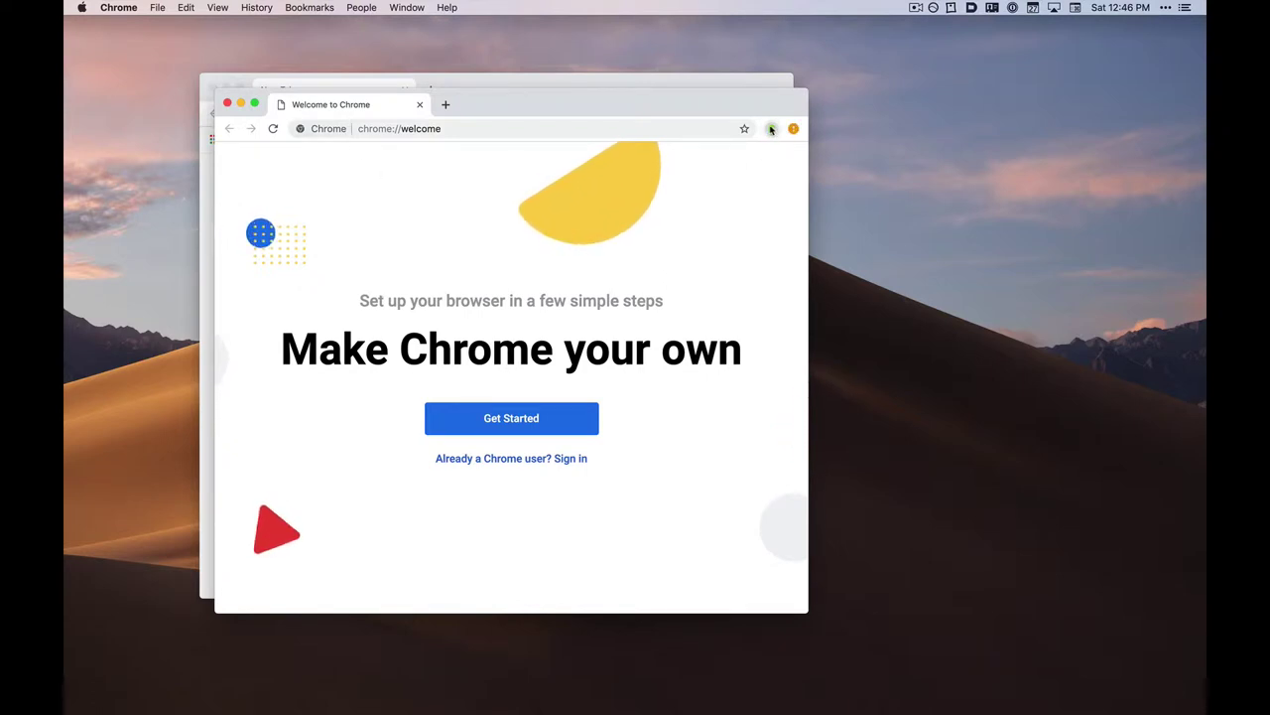
left_click(211, 89)
Step: Go to helena-lang.org/install in the new profile's window
left_click(373, 127)
type("h")
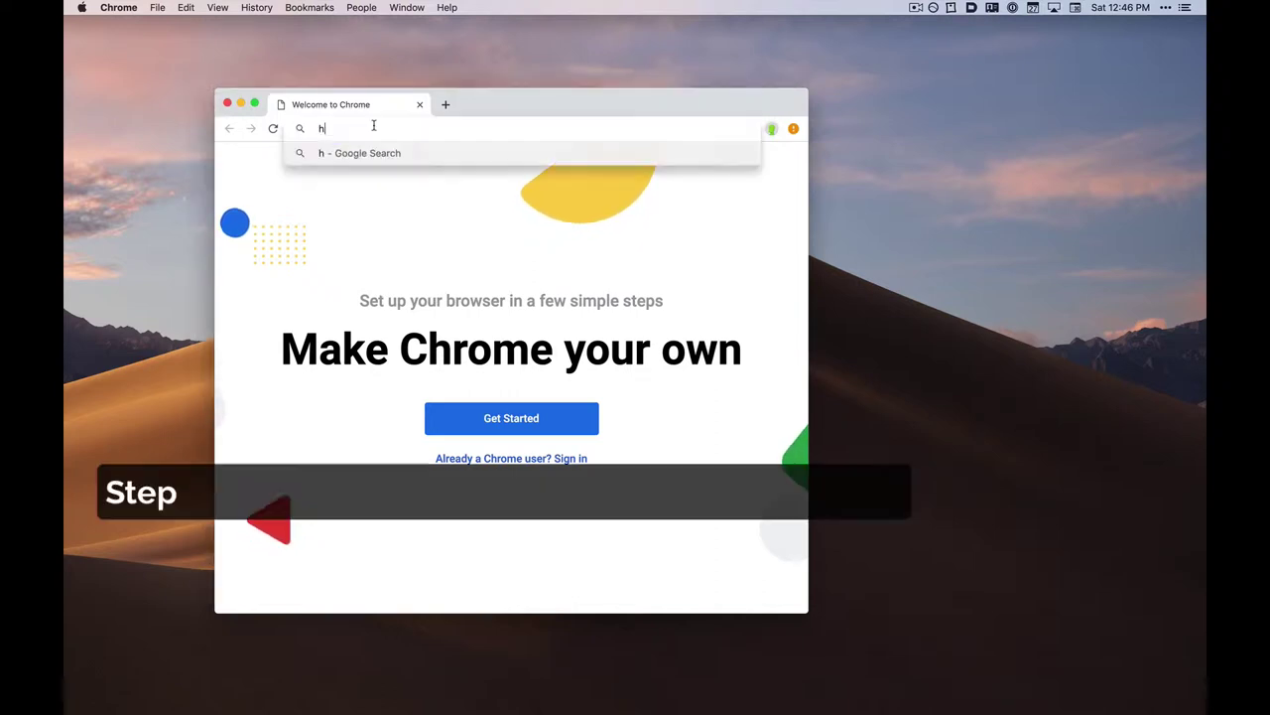
type("elena-i")
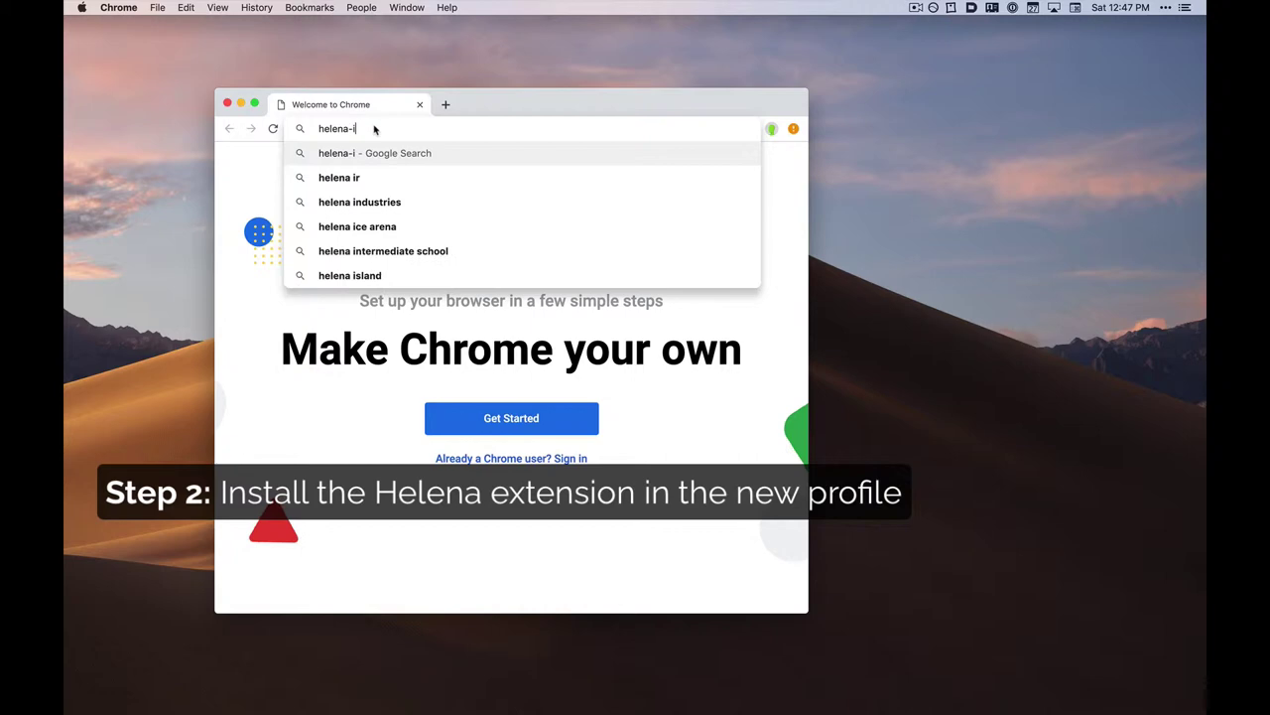
key("BackSpace")
type("lang.org/inst")
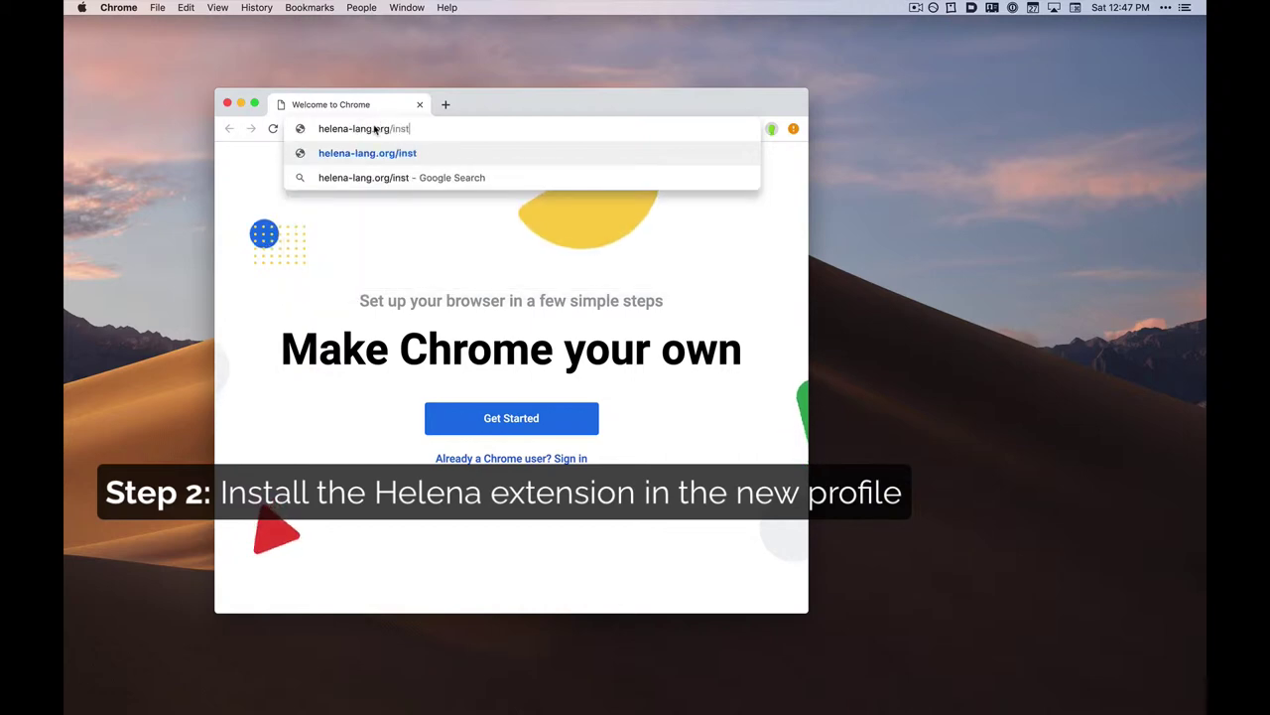
type("all")
key("Return")
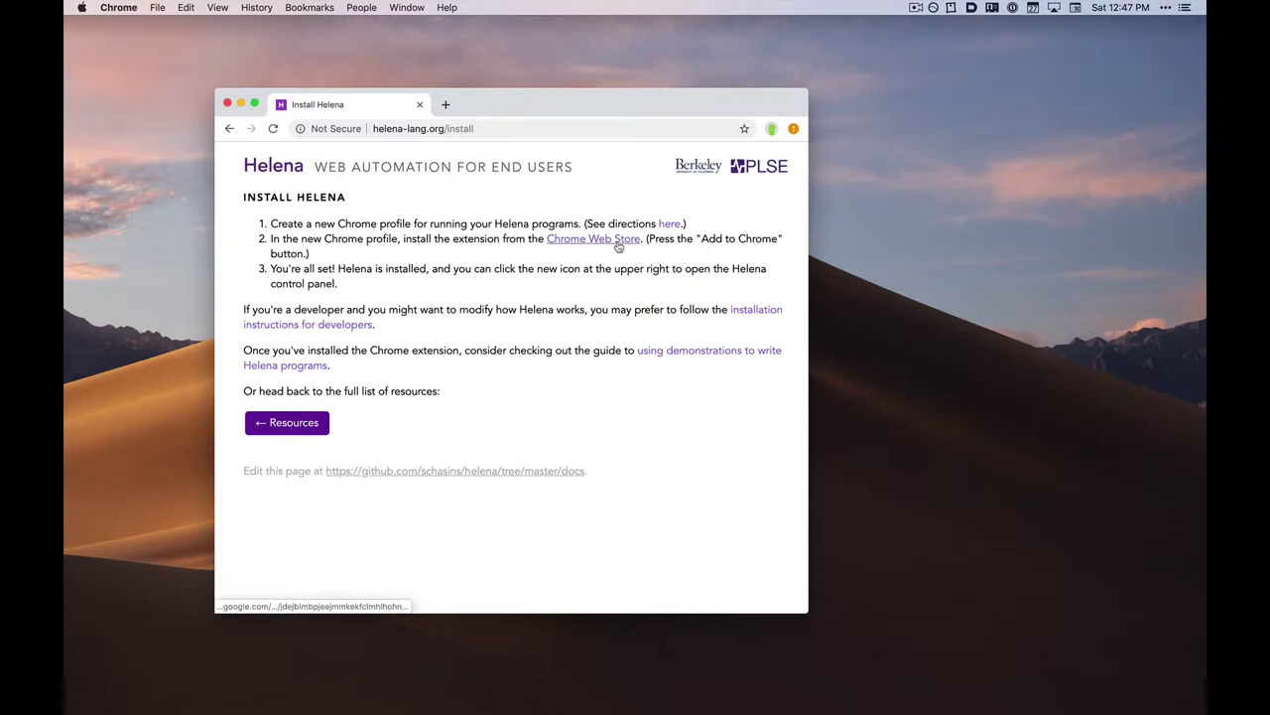
Step: Install the Helena Scraper and Automator extension from the Chrome Web Store page linked in the install instructions
left_click(615, 240)
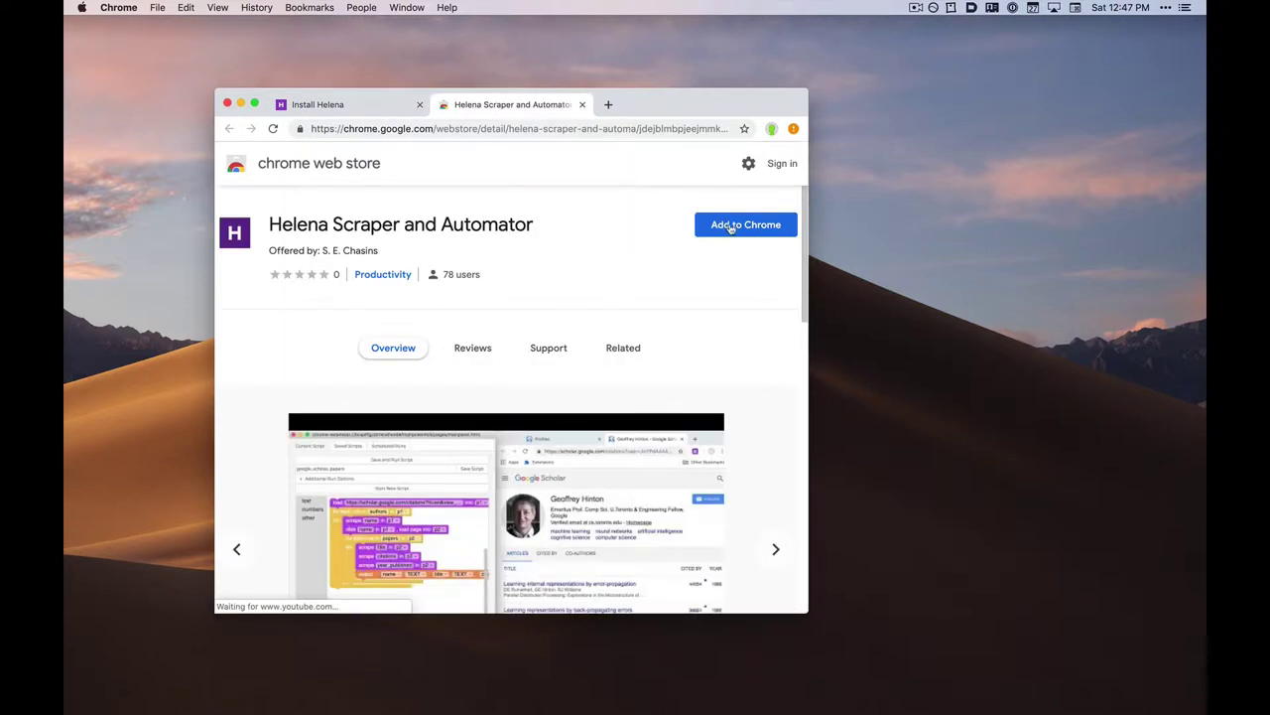
left_click(741, 228)
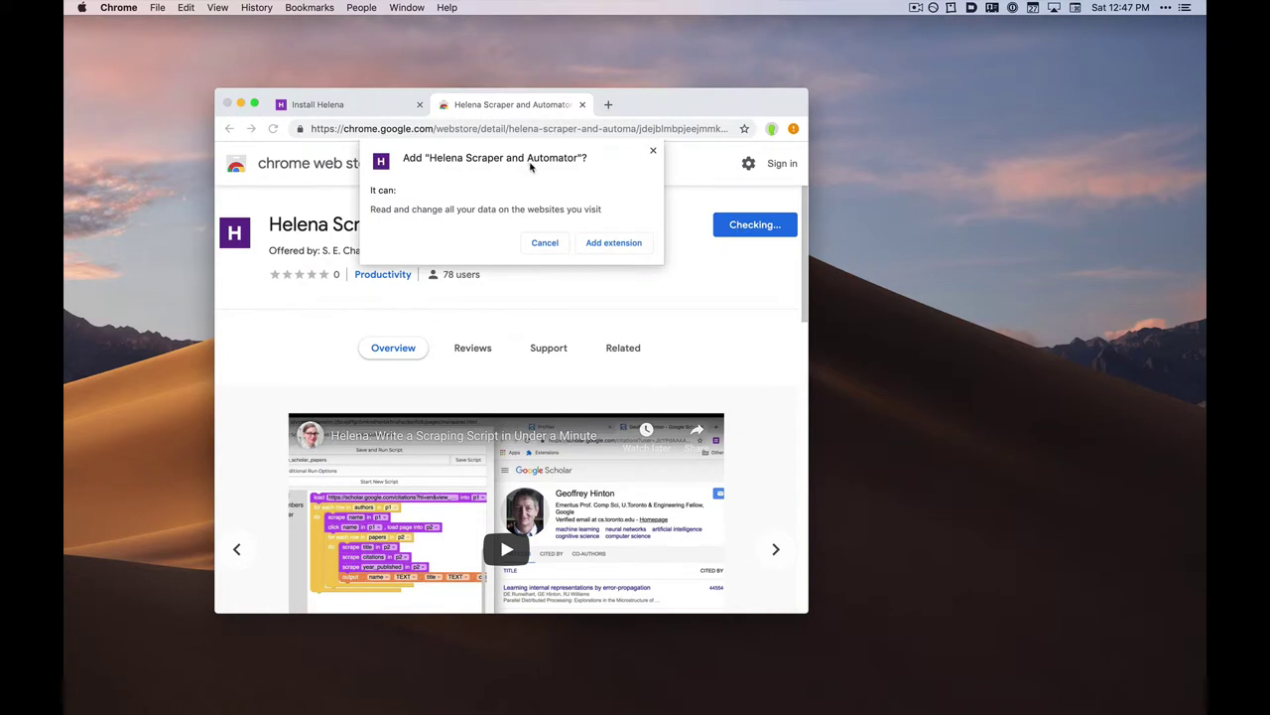
left_click(626, 246)
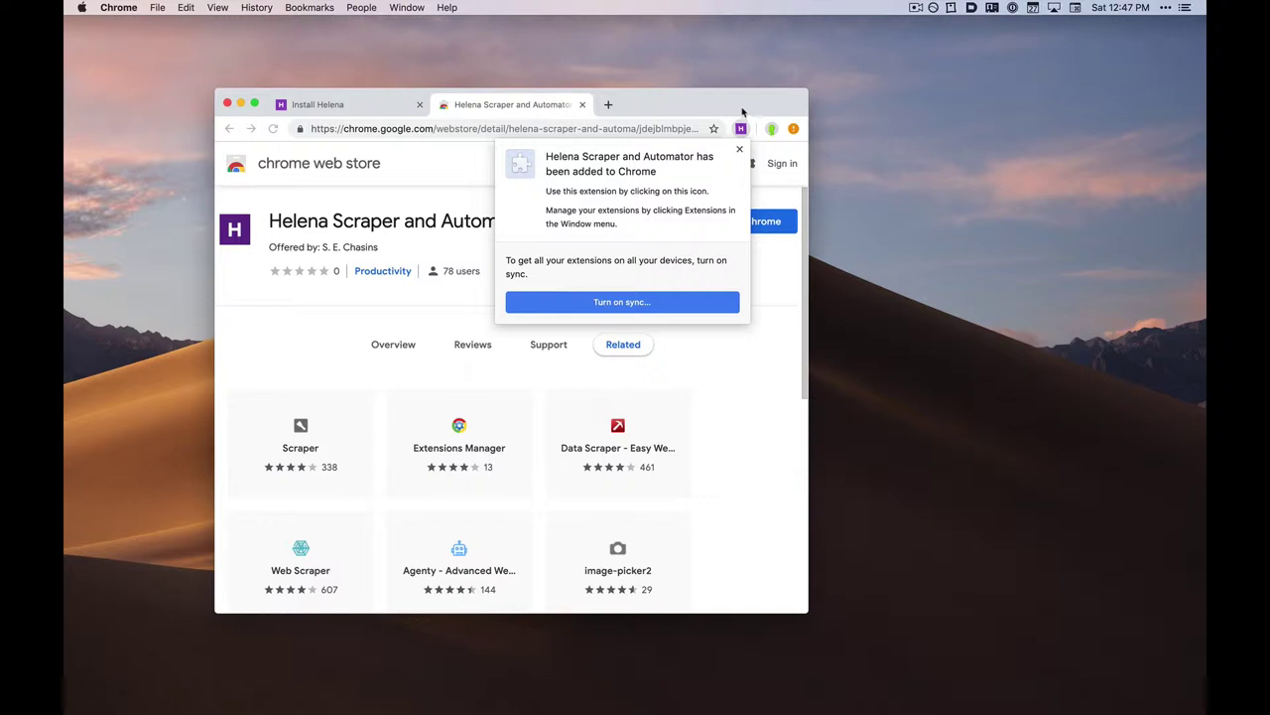
left_click(740, 128)
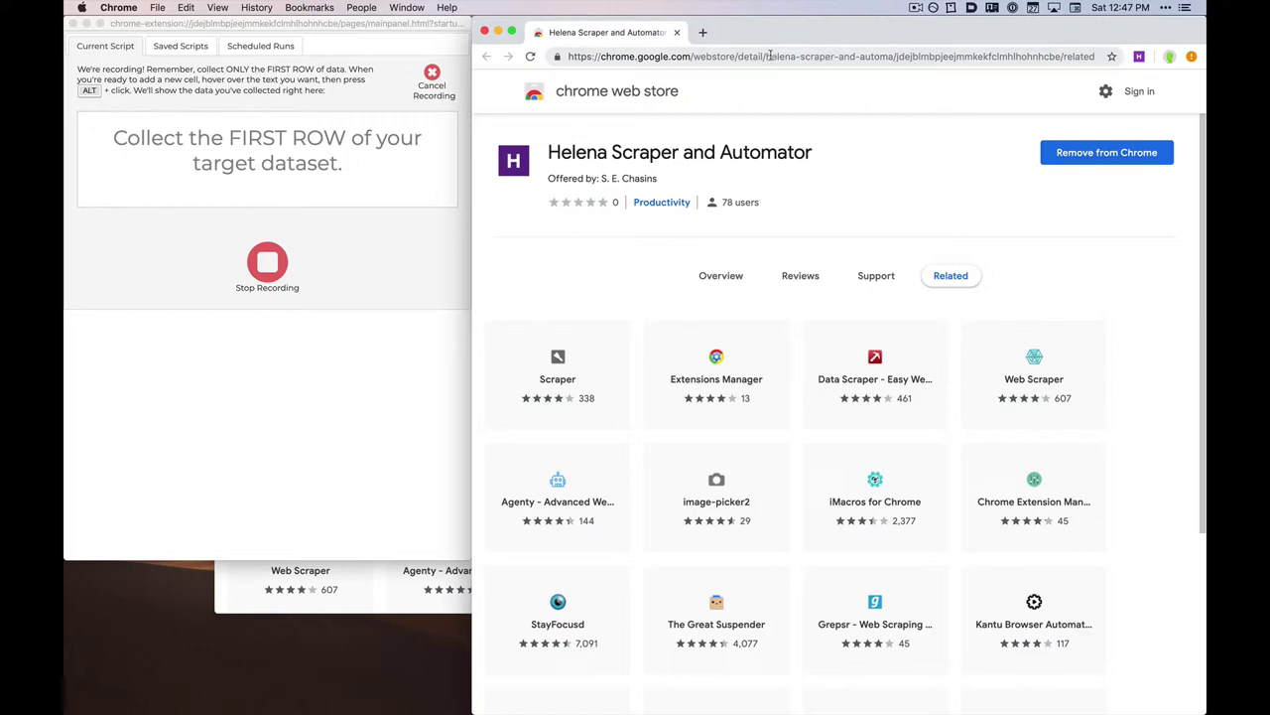
left_click(769, 55)
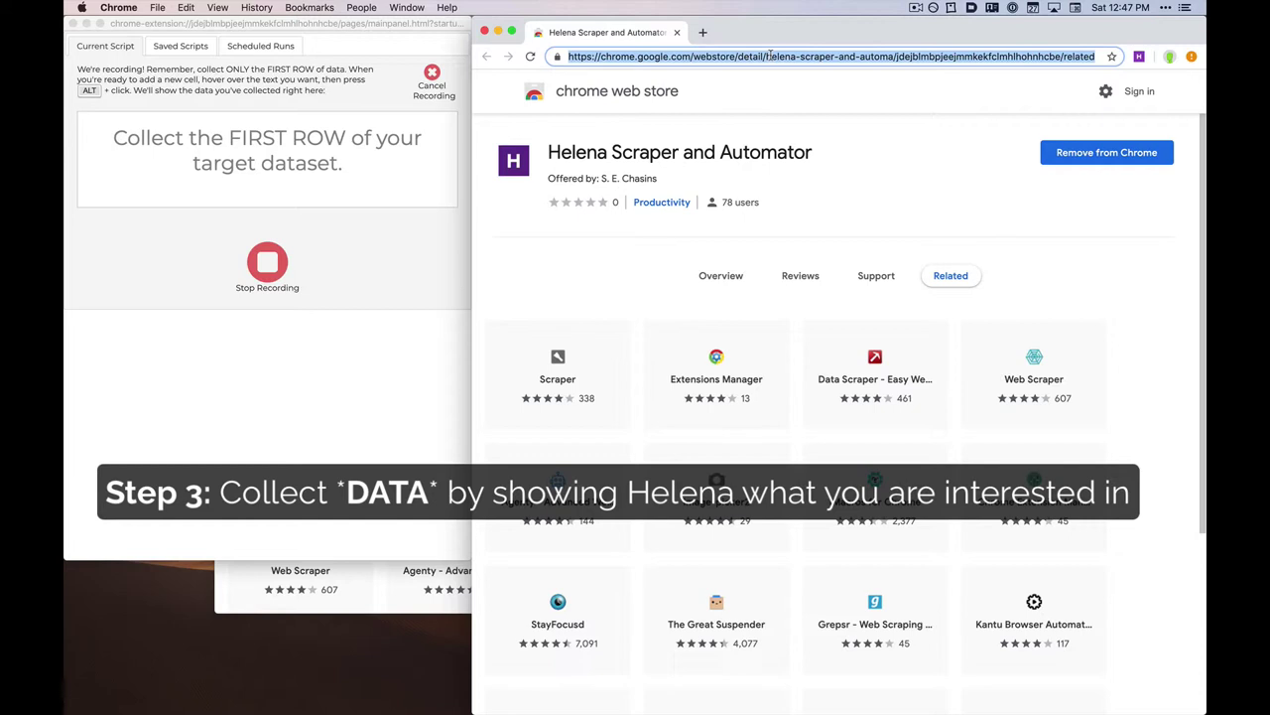
type("https://registrar.princeton.edu/course-offerings?term=1202")
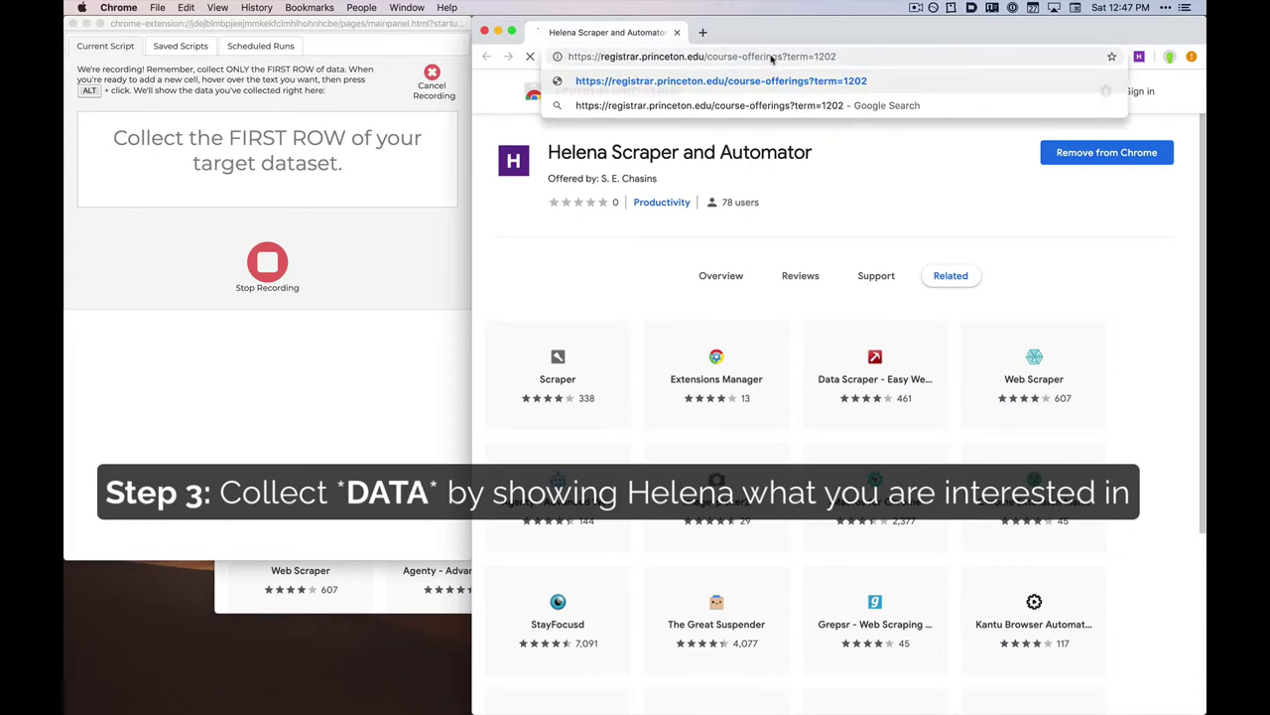
key("Return")
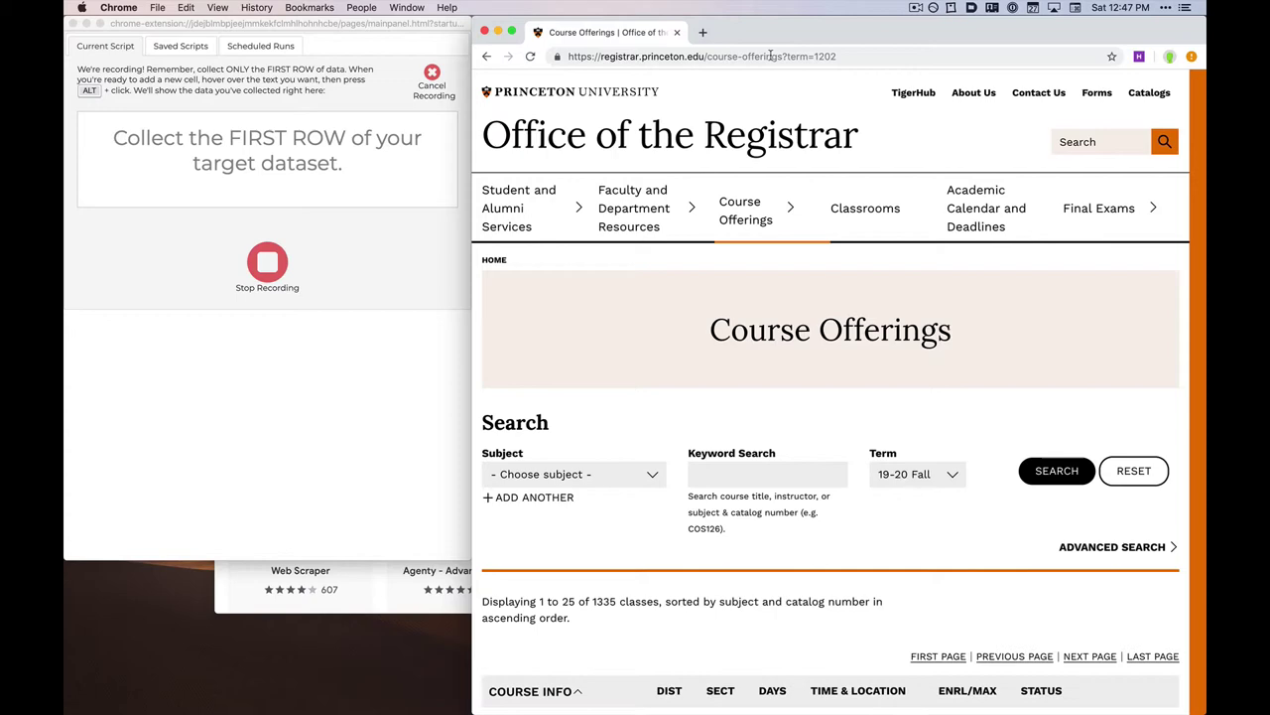
Step: Collect the AAS 201 row's course code, title, class number and enrolment as the first dataset row, and stop the recording
scroll(675, 274, "down", 5)
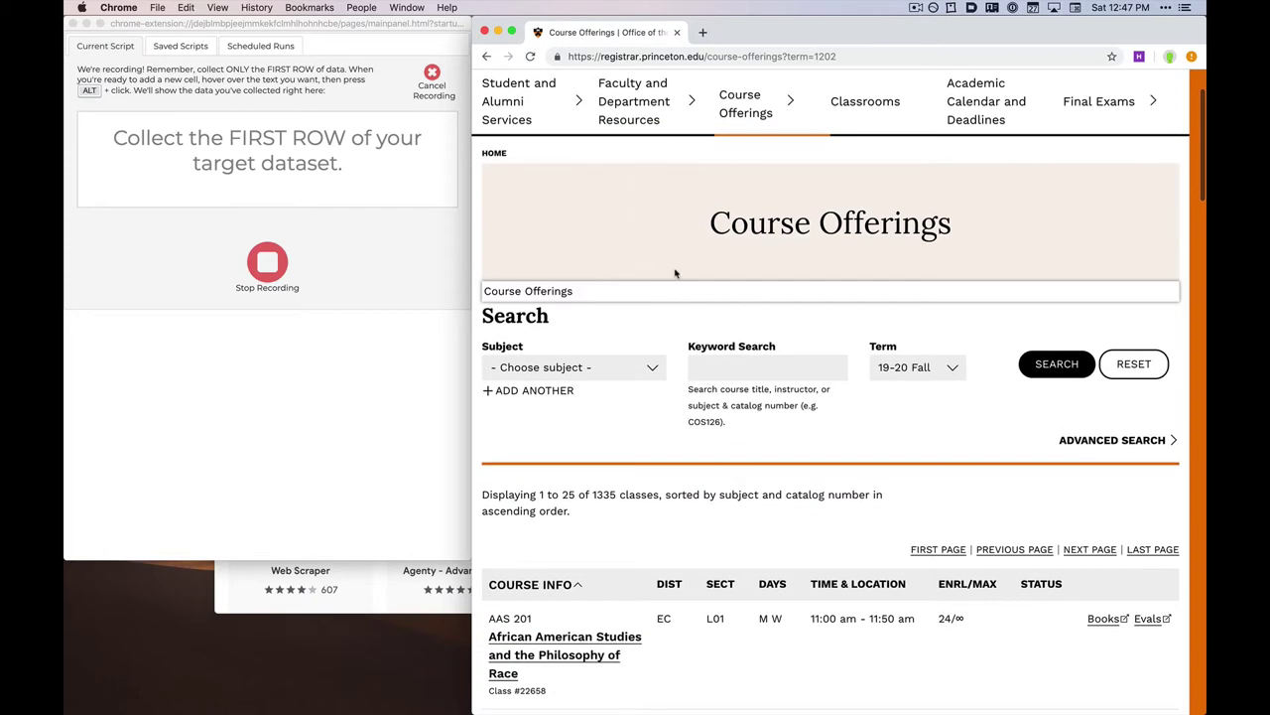
scroll(675, 274, "down", 1)
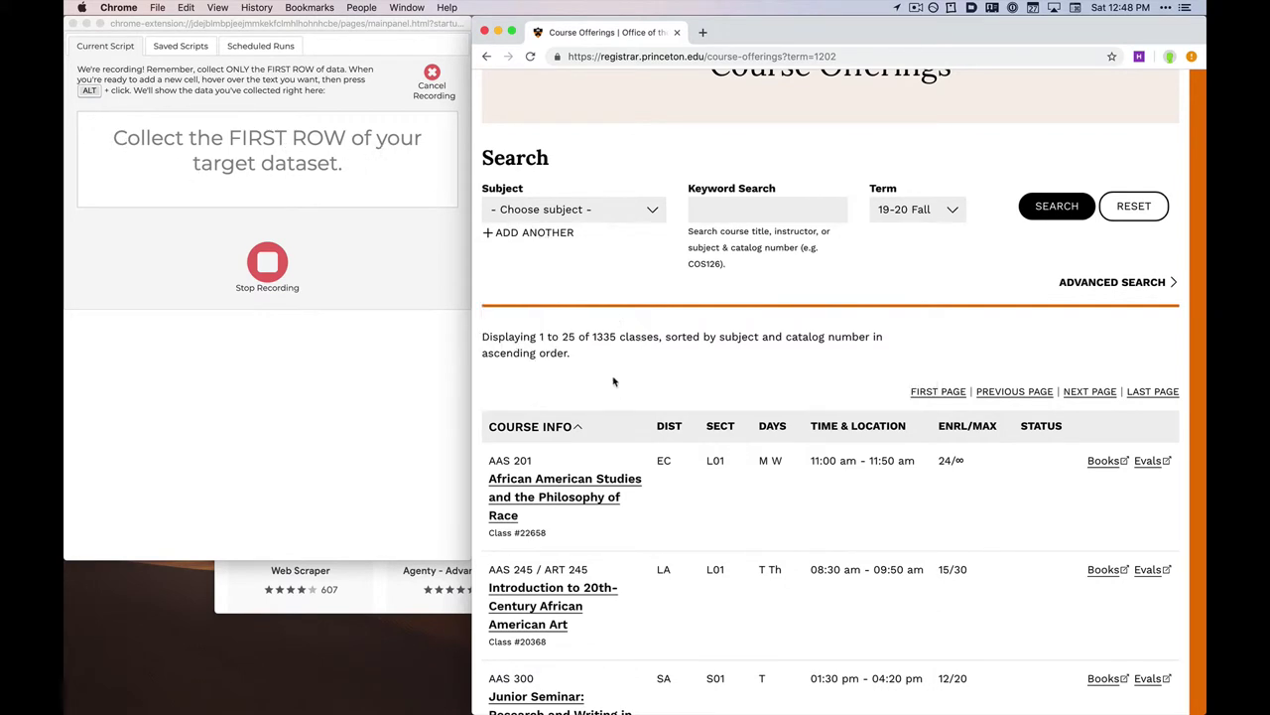
scroll(612, 377, "down", 4)
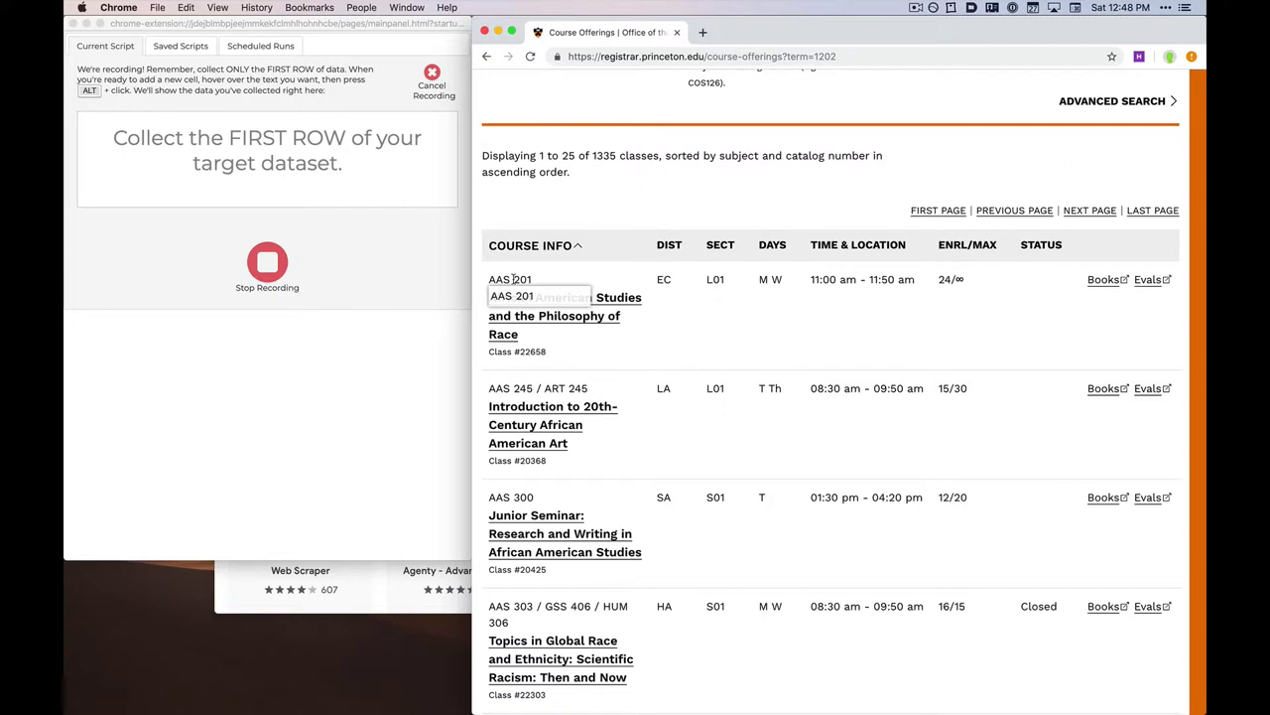
left_click(512, 280, "alt")
left_click(502, 280, "alt")
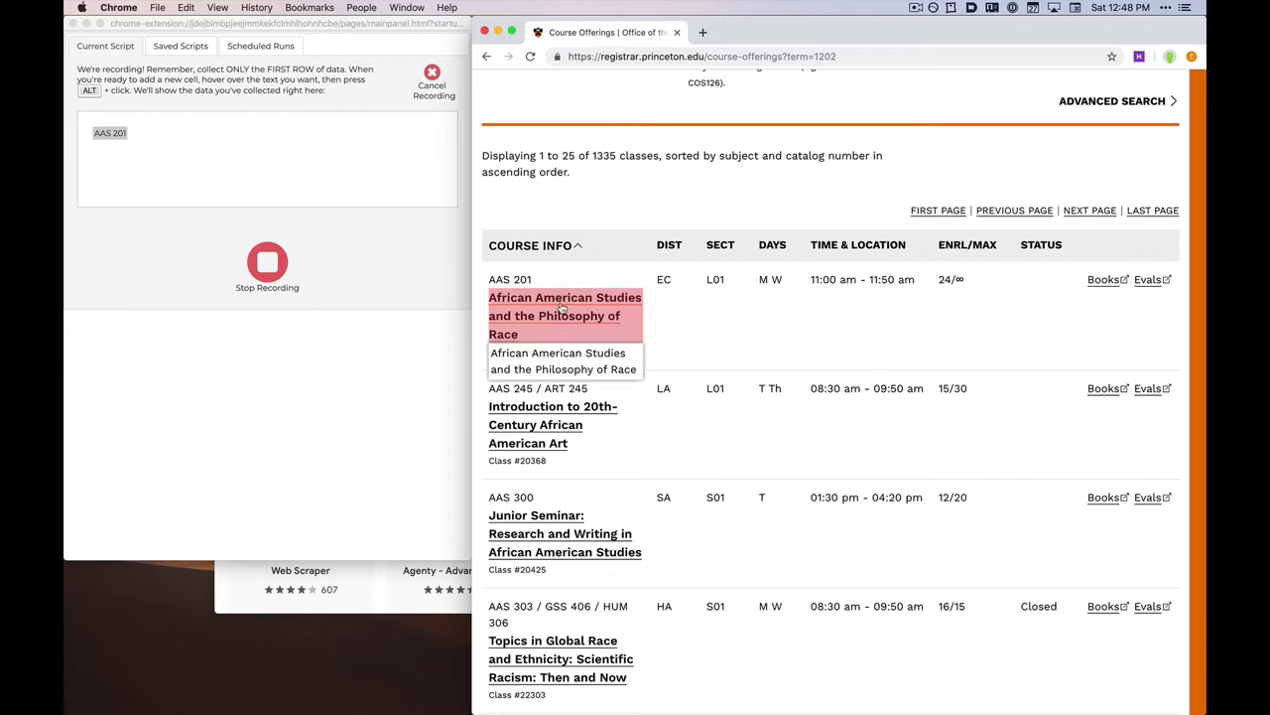
left_click(556, 317, "alt")
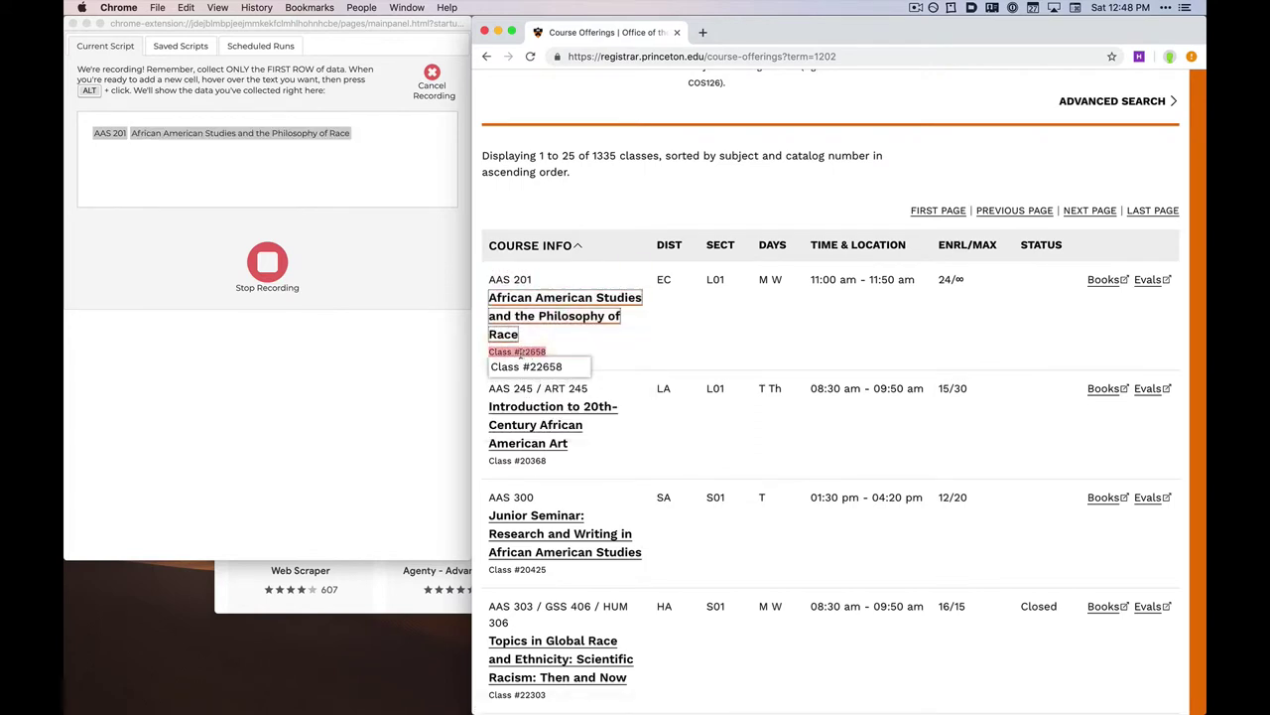
left_click(521, 353, "alt")
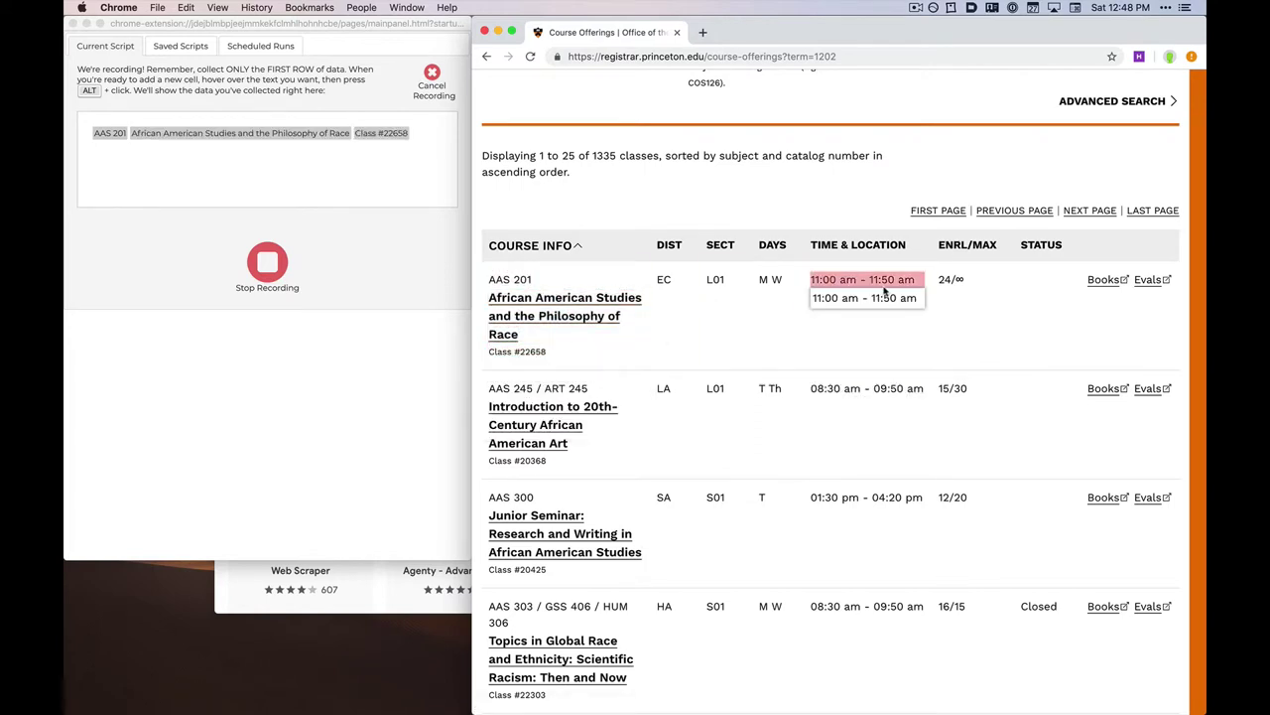
left_click(958, 279, "alt")
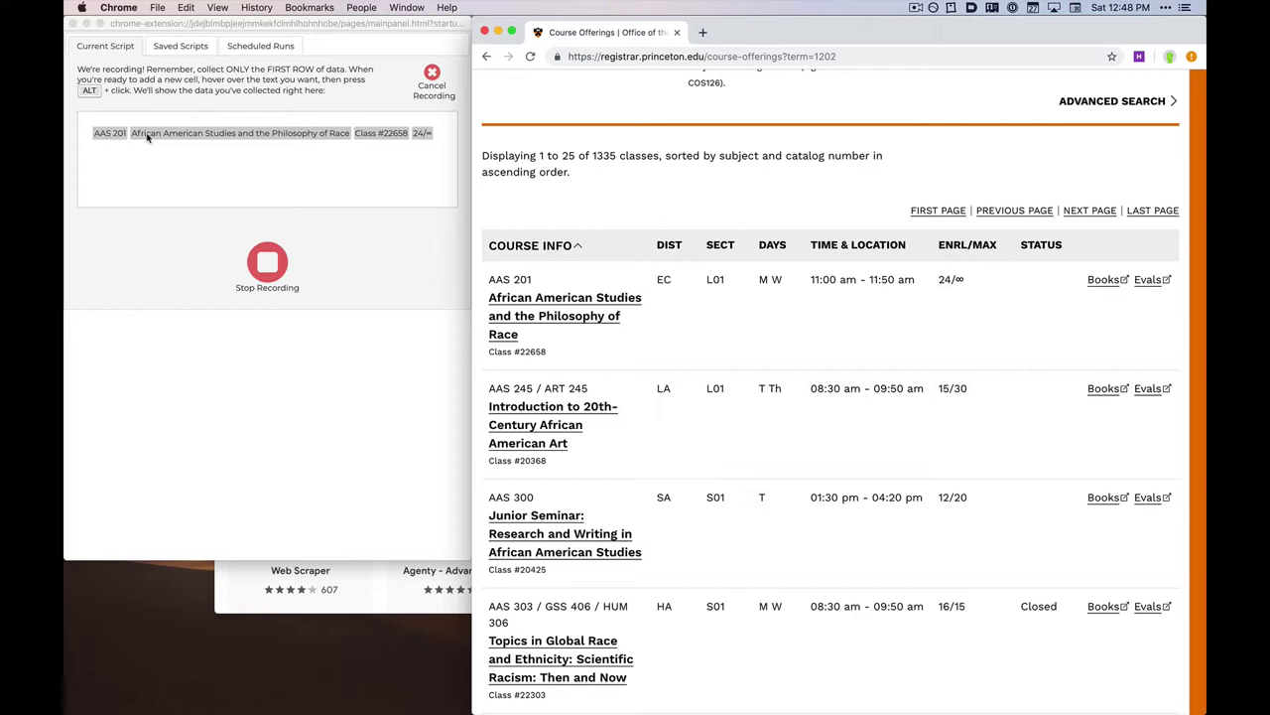
left_click(334, 254)
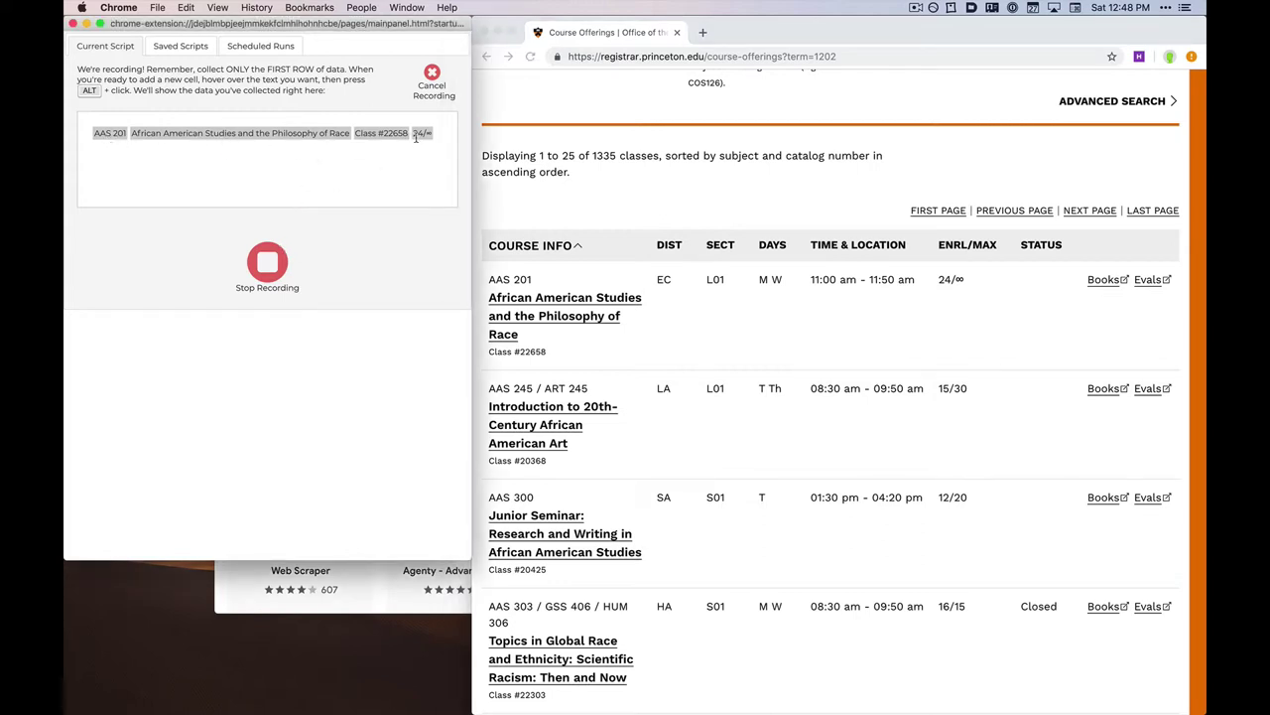
left_click(267, 263)
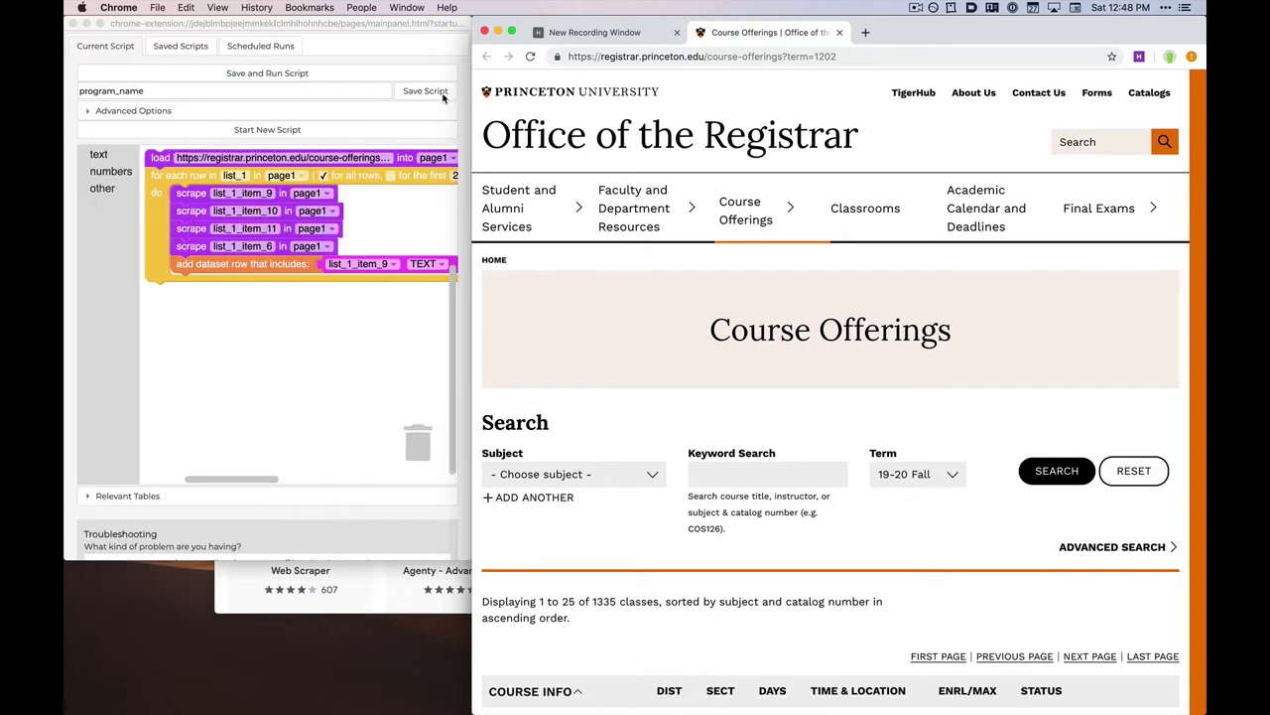
Step: Widen the Helena script window, name the script course_offerings, and save and run it
left_click(359, 349)
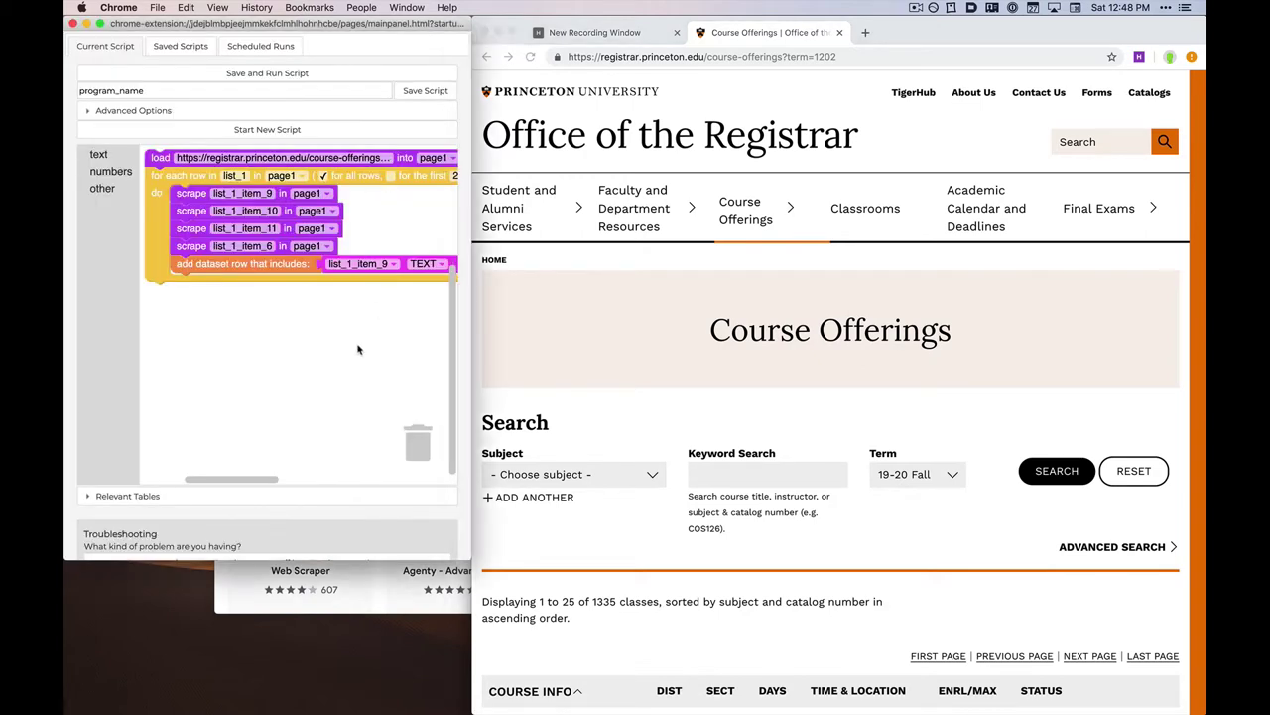
left_click_drag(474, 274, 949, 316)
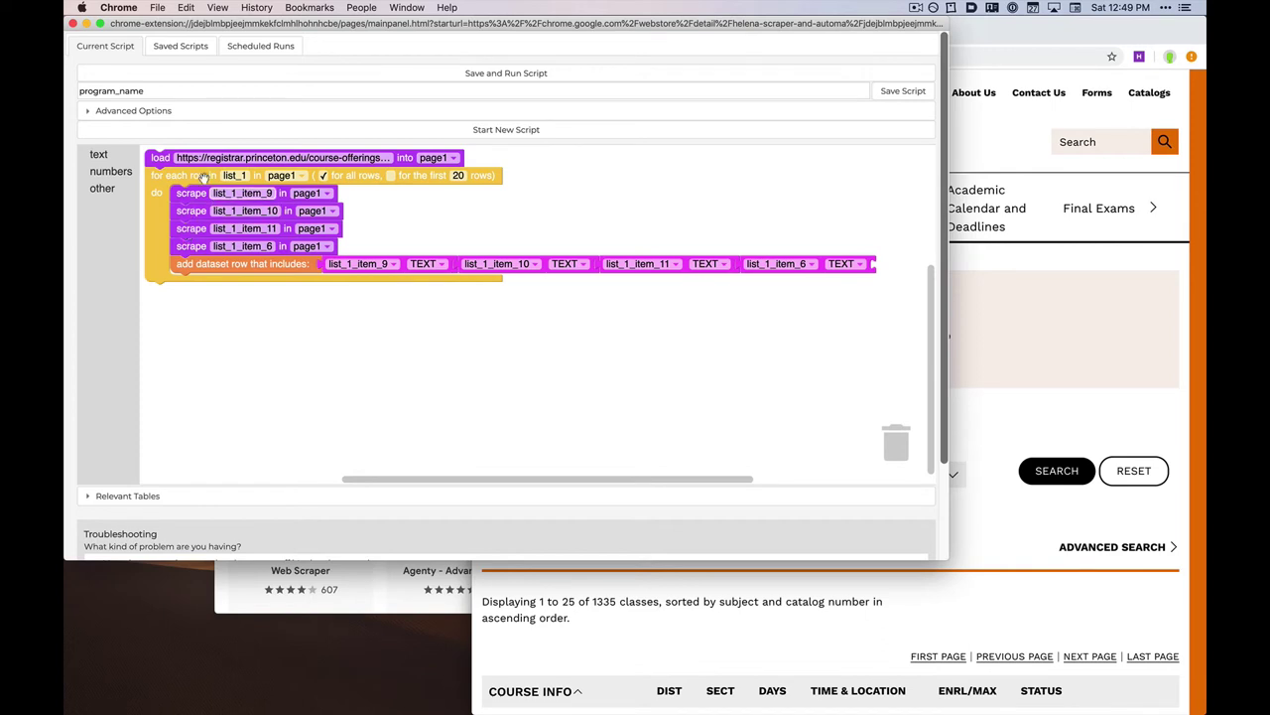
double_click(161, 90)
type("course_offerings")
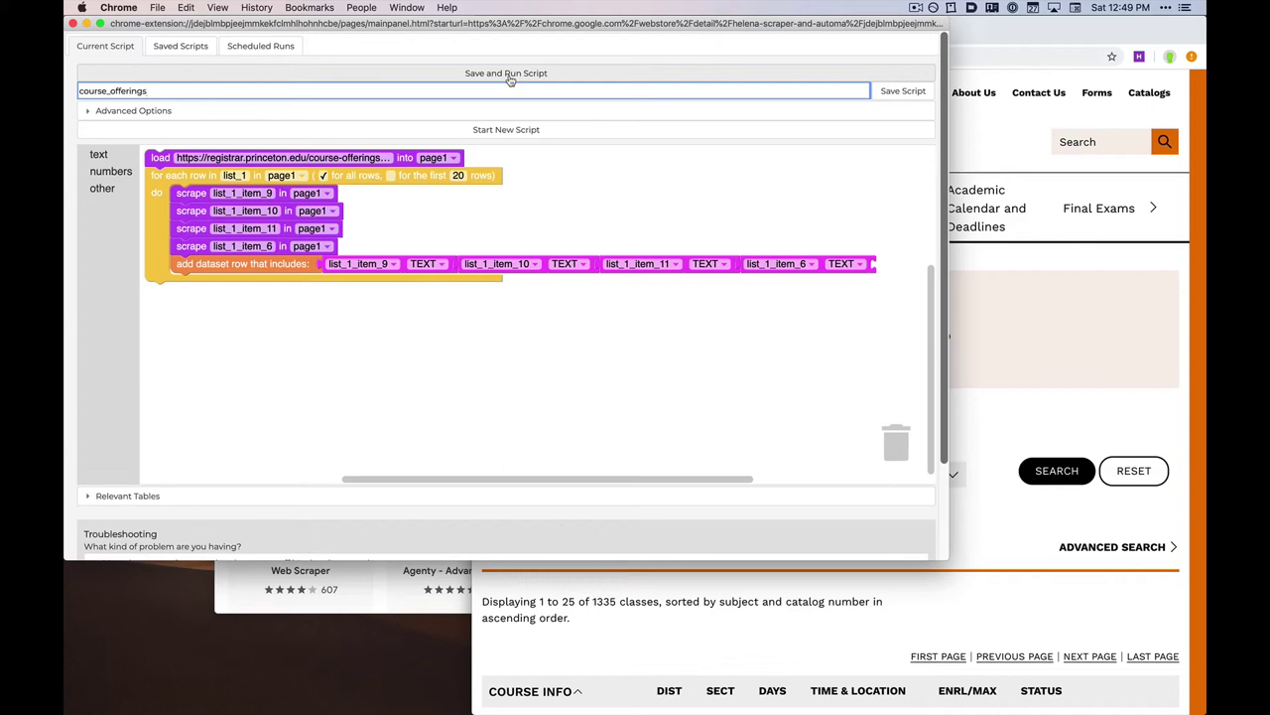
left_click(484, 76)
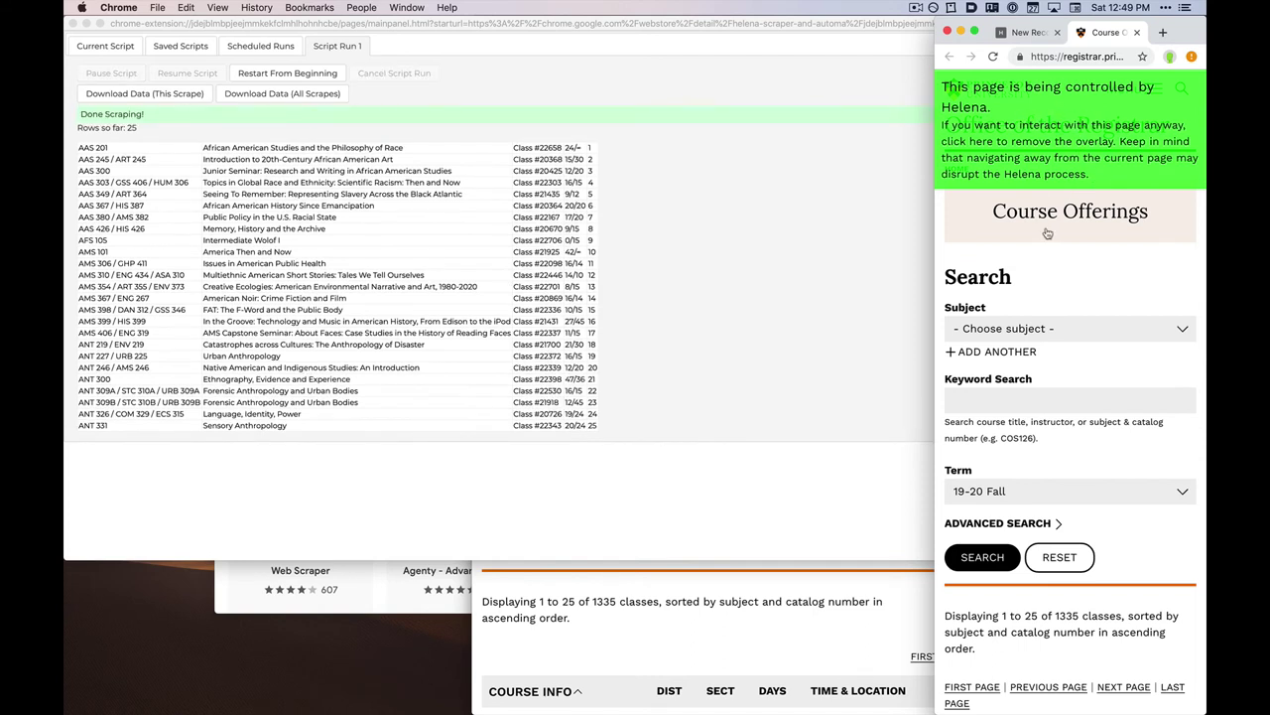
Step: Download the data from all scrapes and open course_offerings.csv in Easy CSV Editor, widening its window to fit every column
left_click(78, 147)
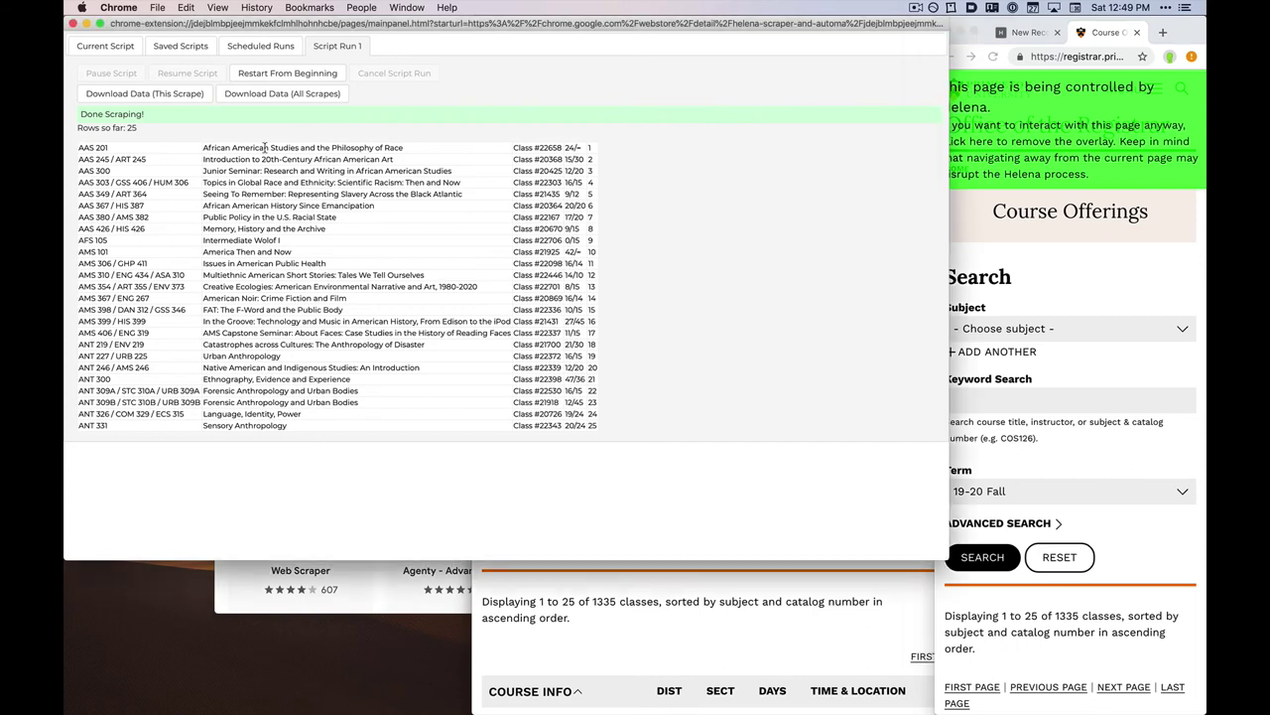
left_click(283, 94)
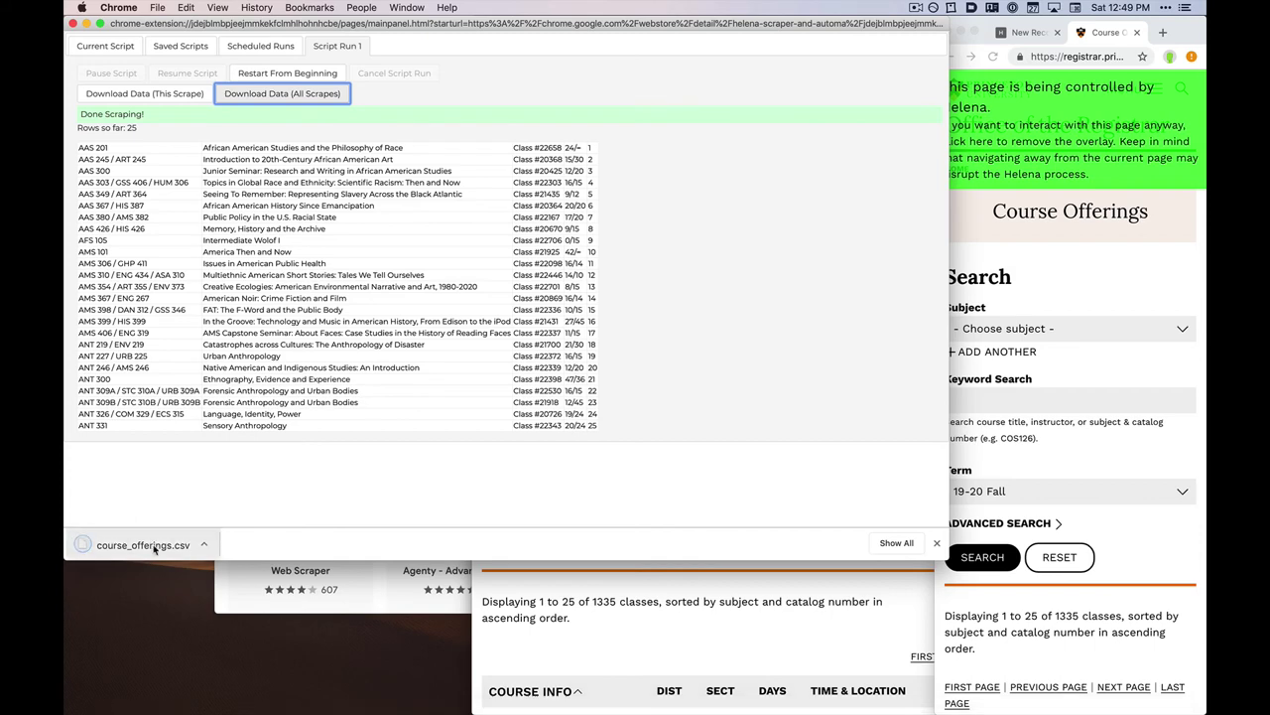
left_click(154, 549)
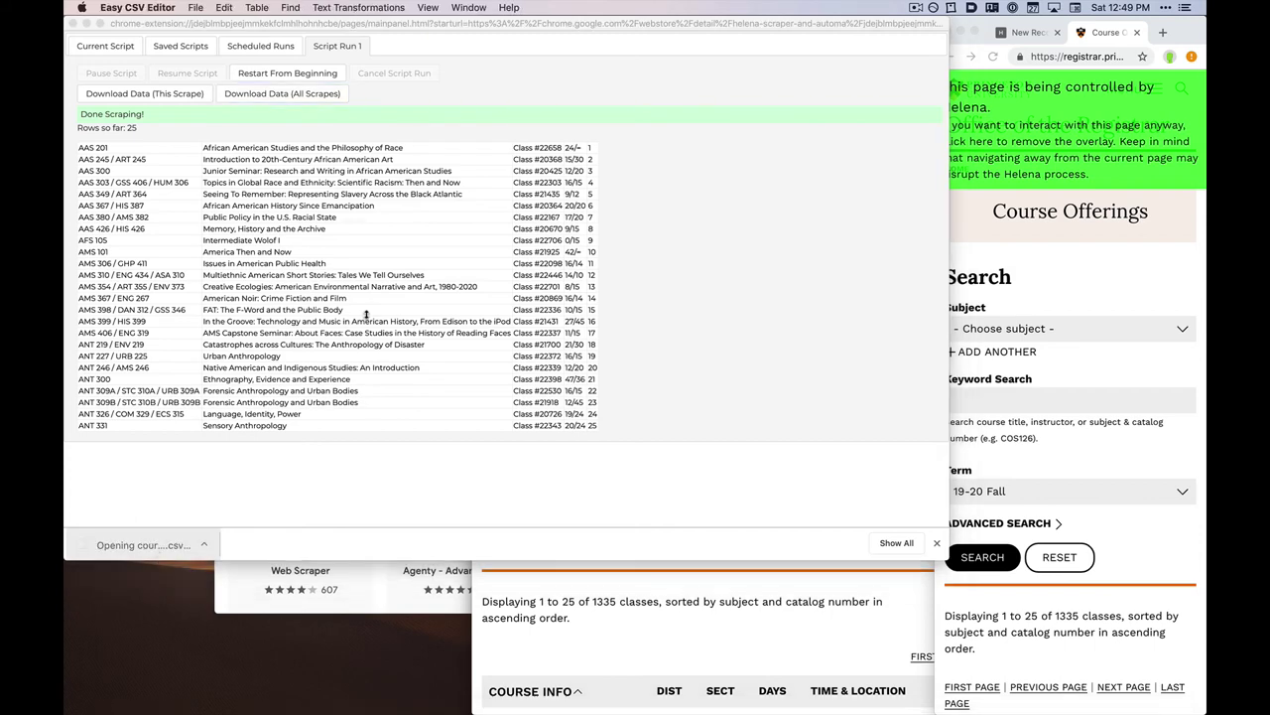
key("Return")
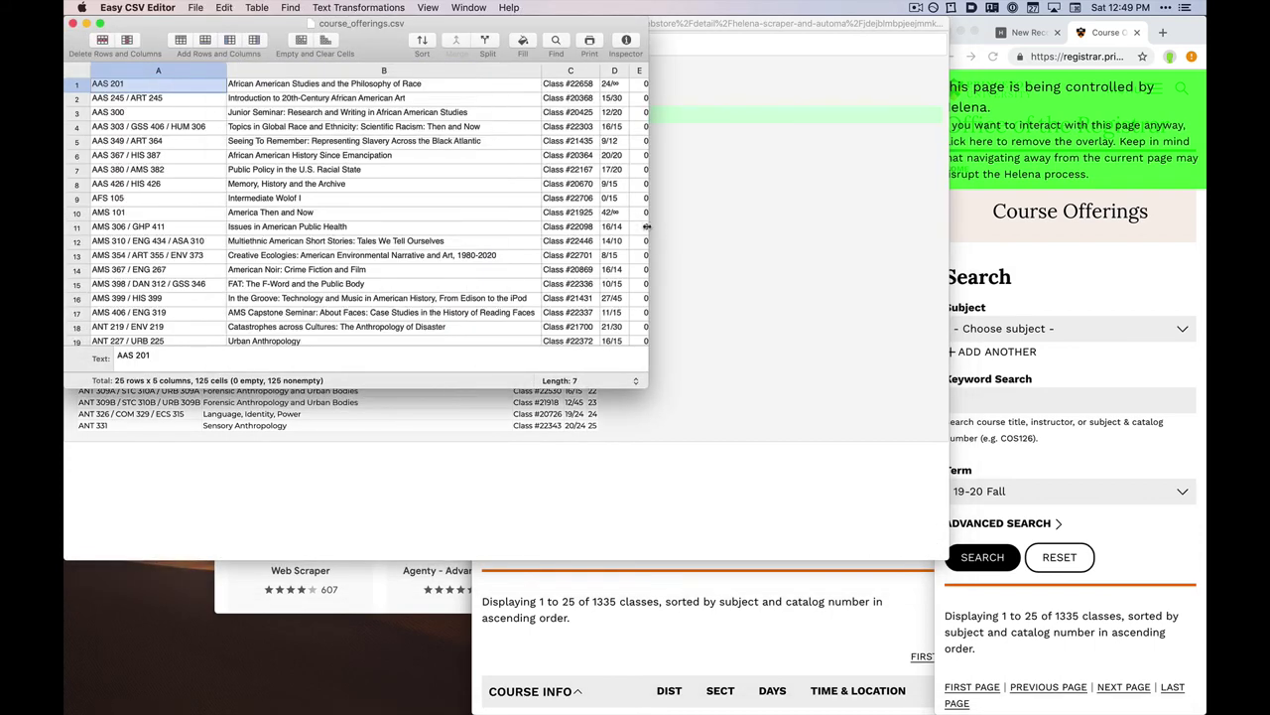
left_click_drag(657, 226, 721, 226)
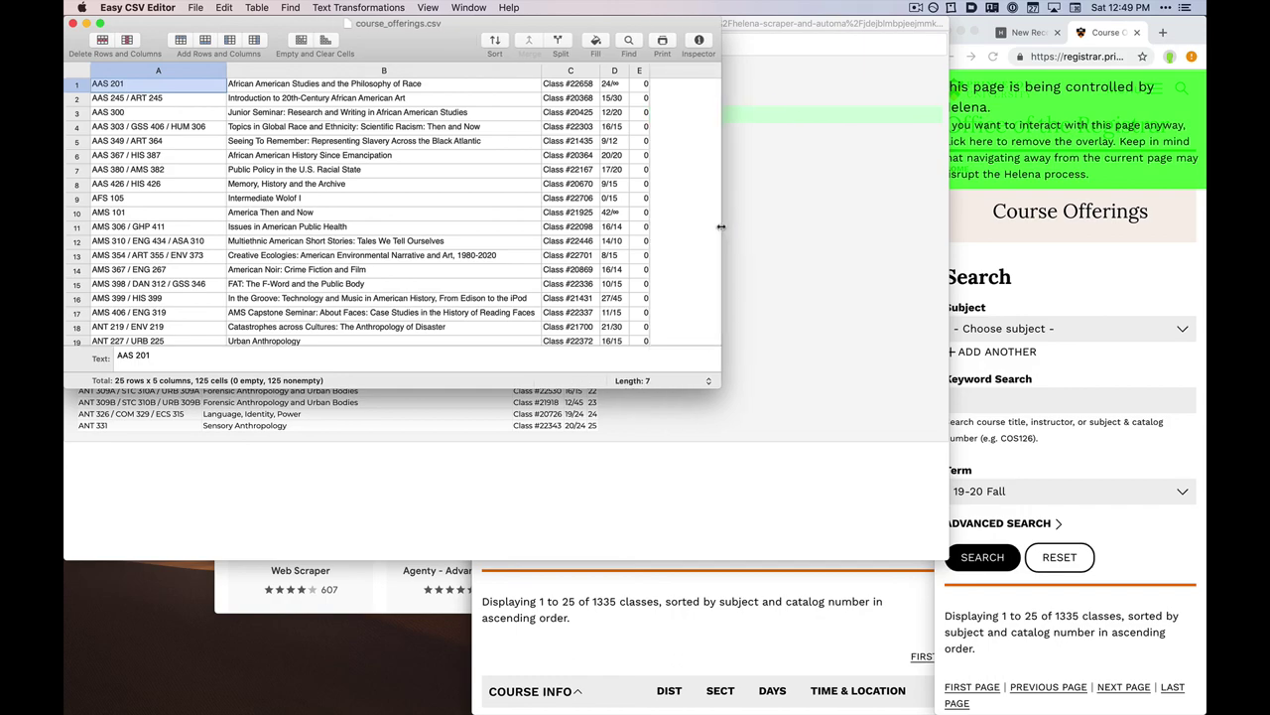